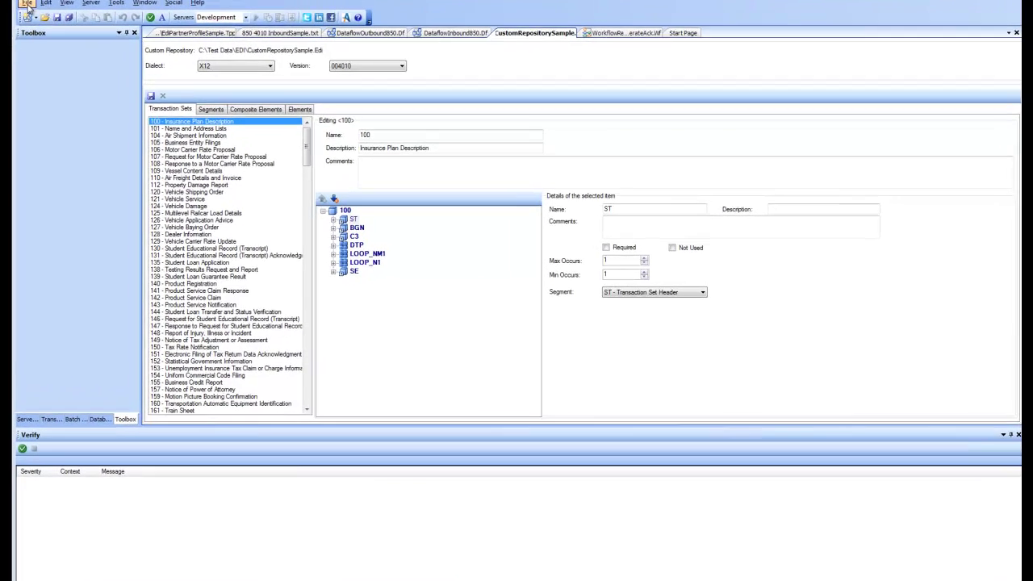
Create a new EDI custom repository saved as CustomRepository.Edi in the Test Data EDI folder.
click(66, 25)
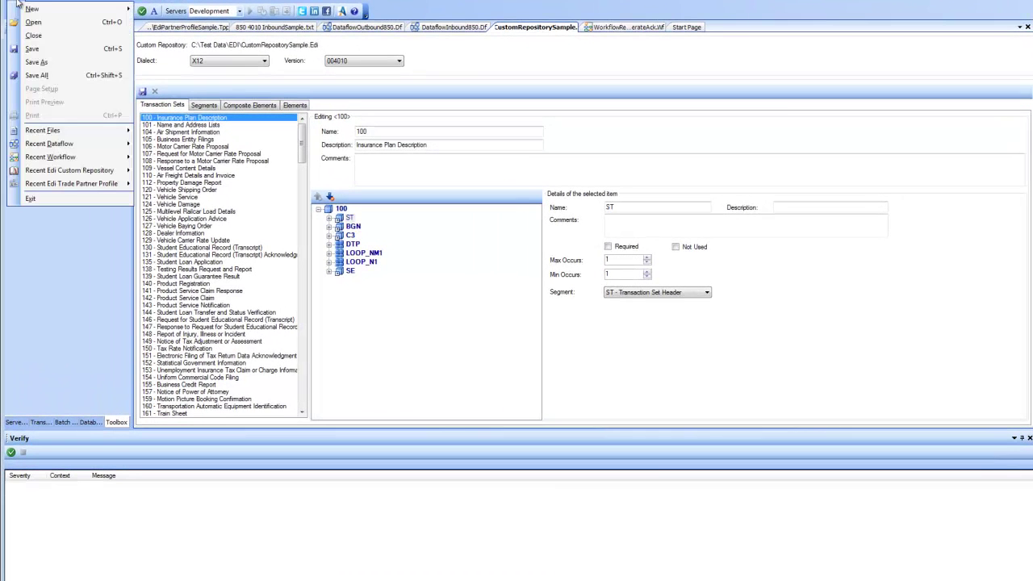
mouse_move(29, 12)
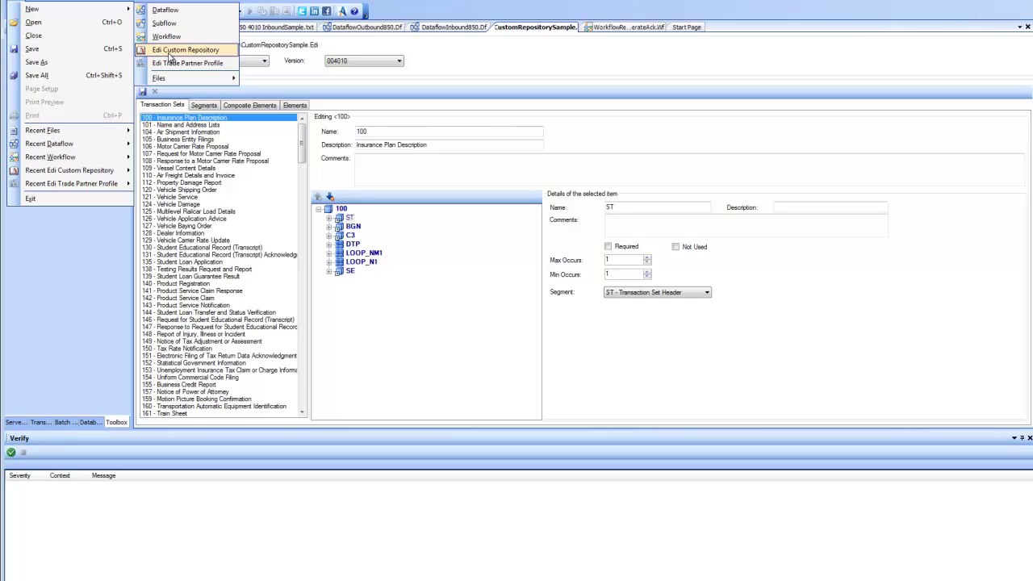
click(166, 51)
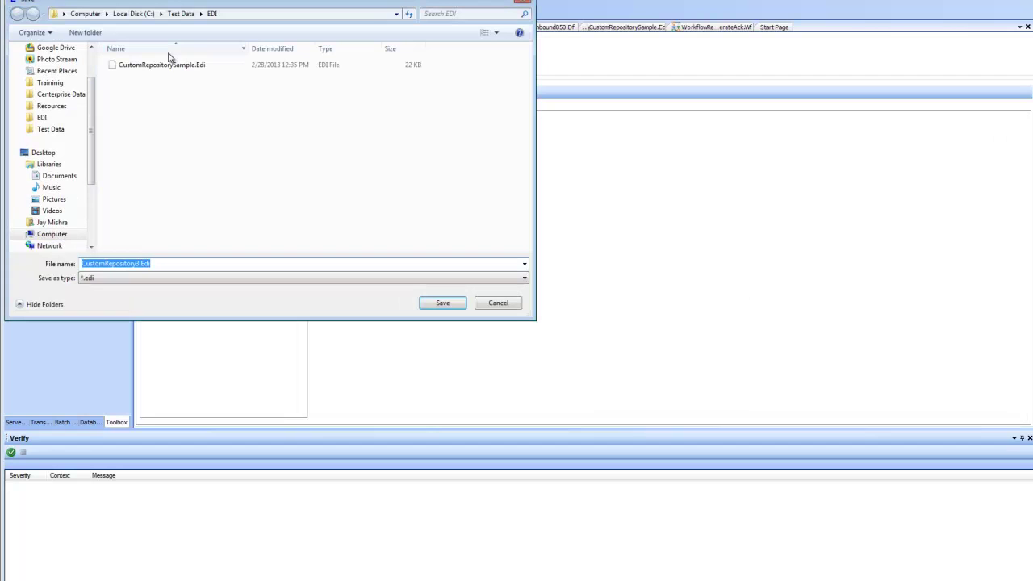
click(139, 265)
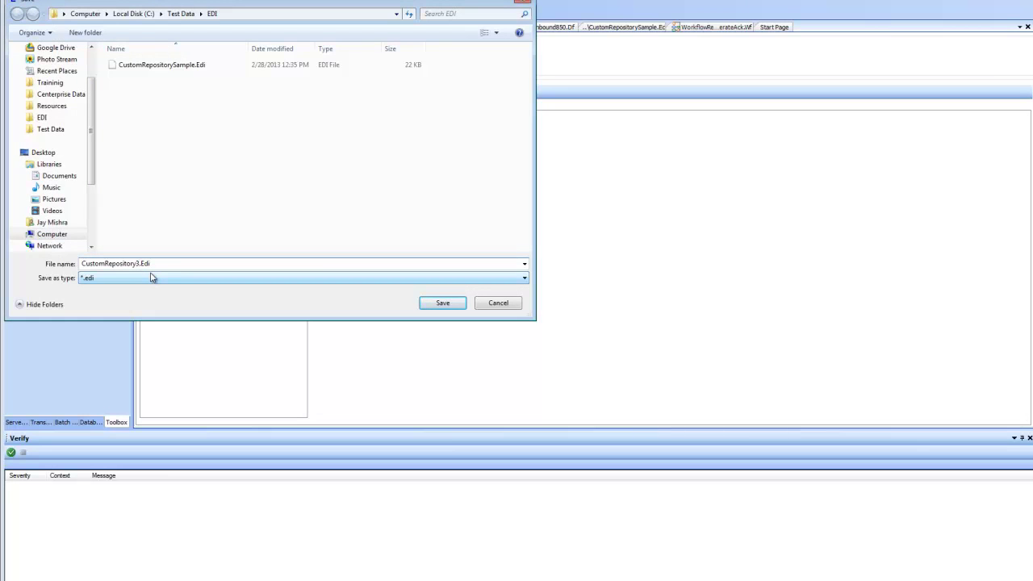
key(BackSpace)
click(444, 305)
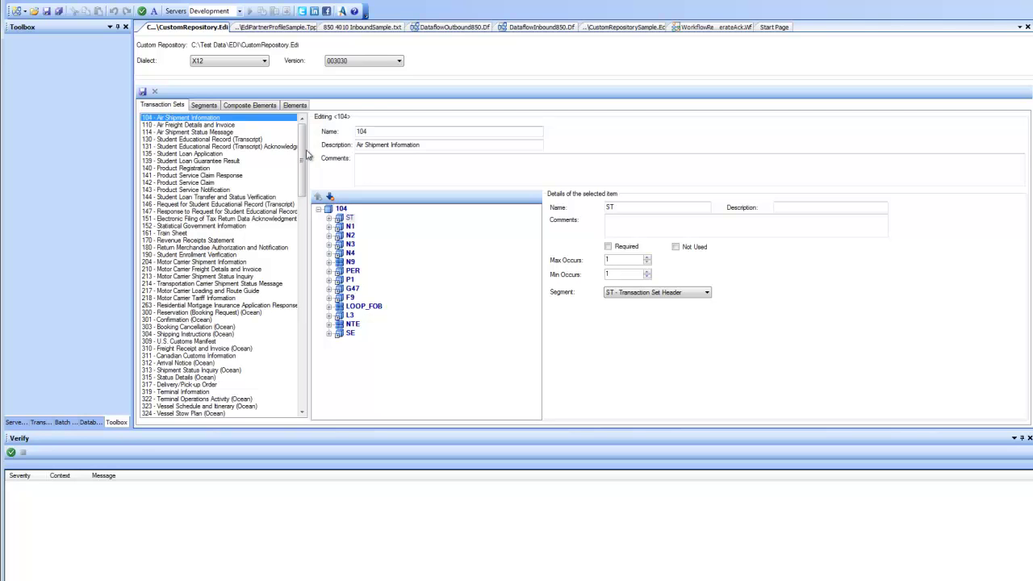
Examine the segment structure of the 850 Purchase Order transaction set and the details of its TAX segment.
drag(305, 153, 312, 309)
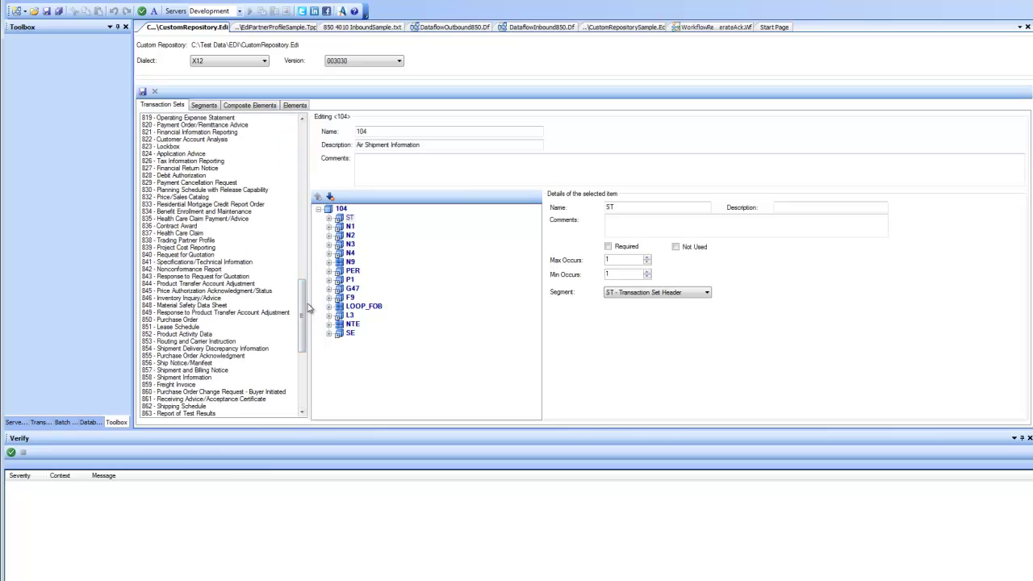
click(164, 321)
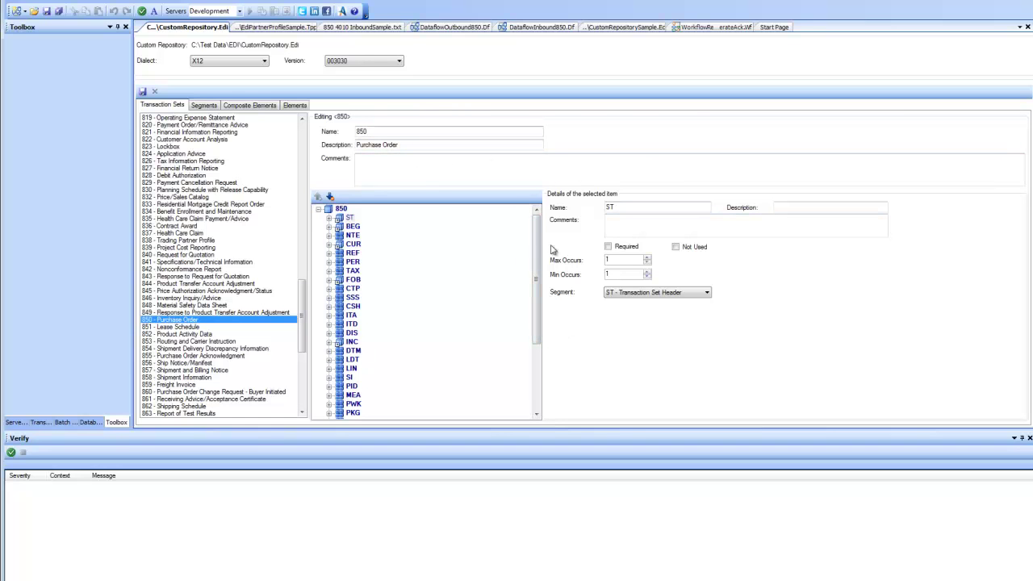
mouse_move(539, 248)
mouse_down()
mouse_move(537, 341)
mouse_move(539, 239)
mouse_up()
click(352, 272)
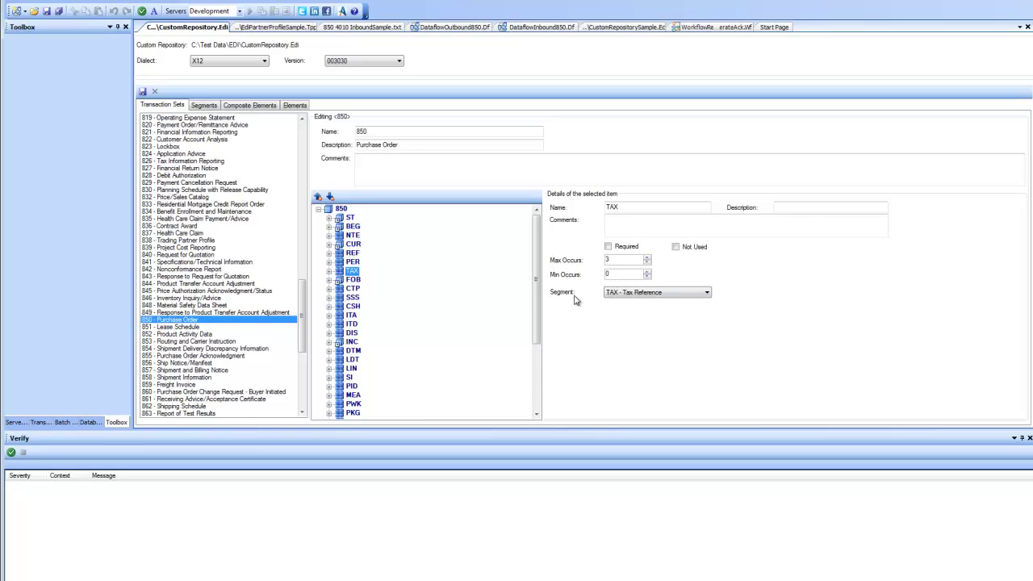
Inspect the repository's AVA segment, its composite elements, and the codes of the AccountDescriptionCode element.
click(203, 105)
click(191, 264)
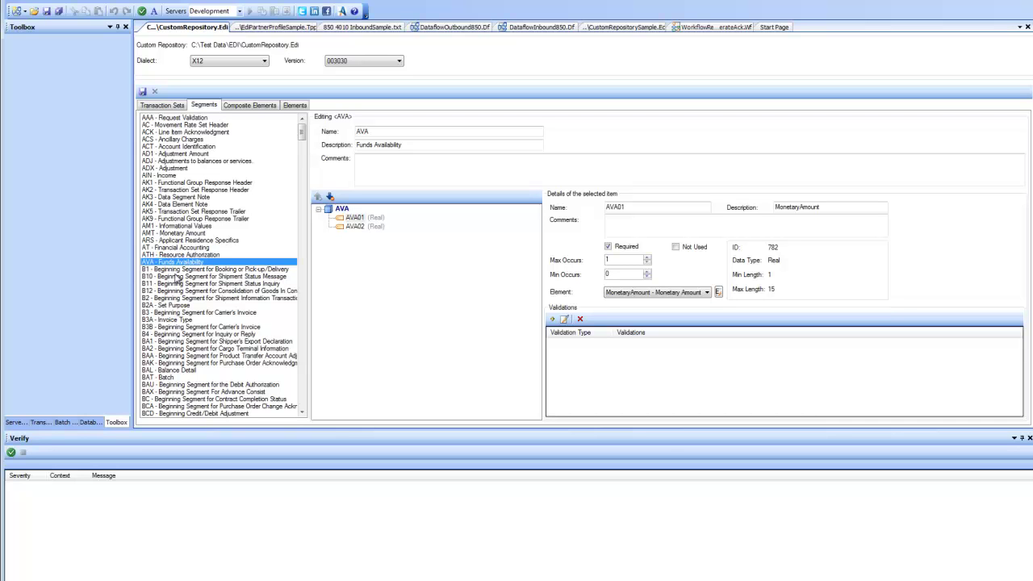
click(249, 105)
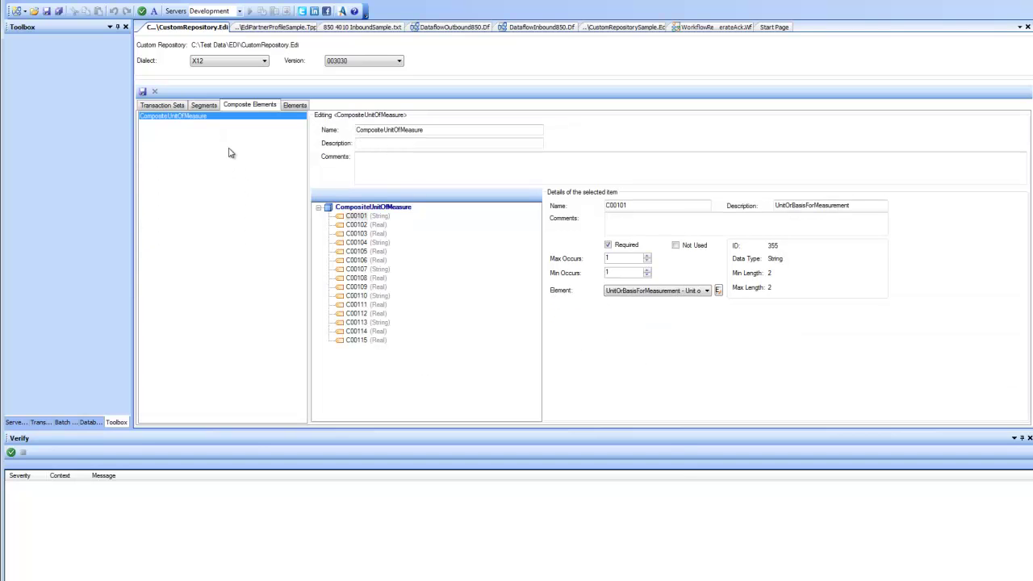
click(295, 105)
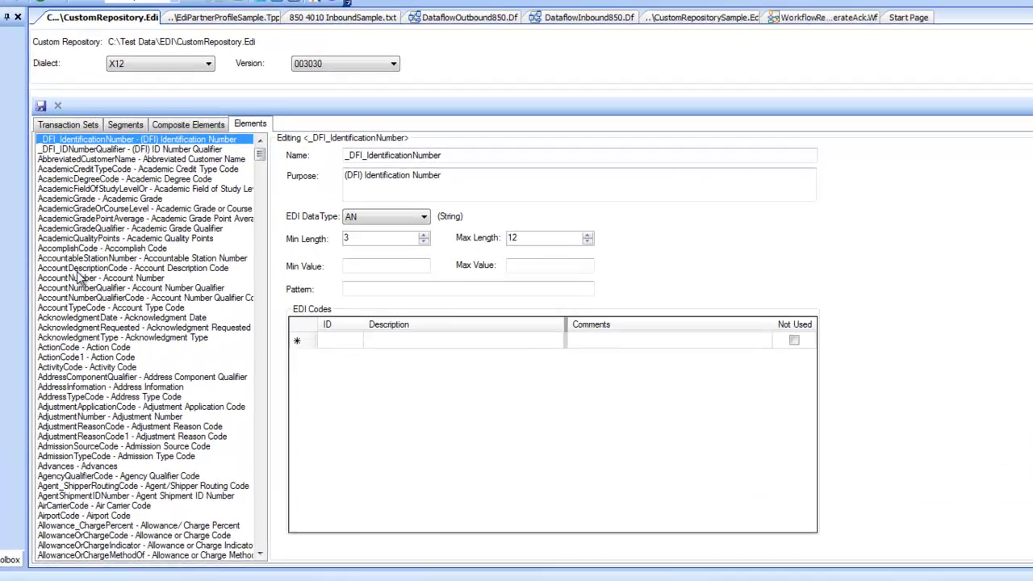
click(78, 270)
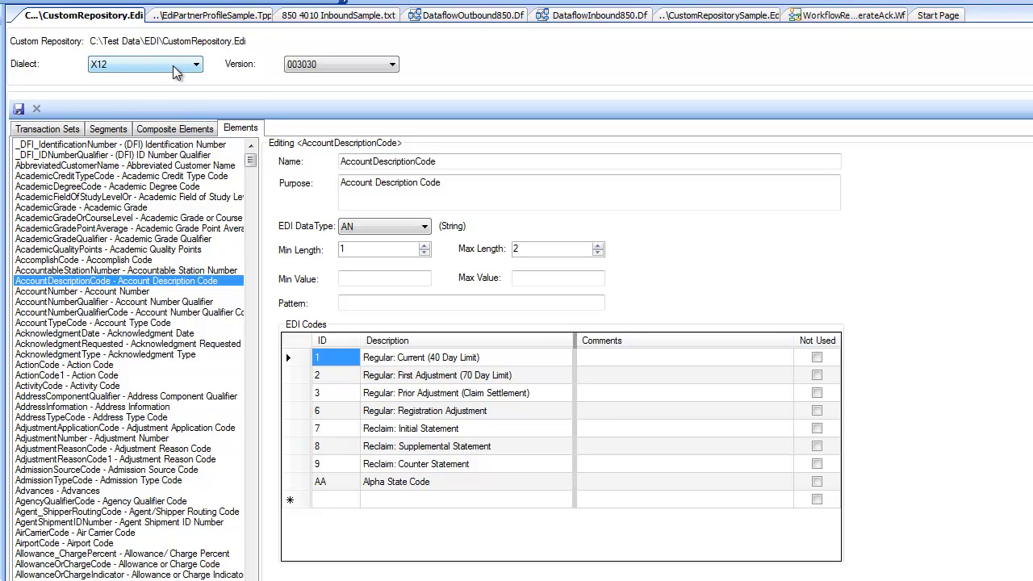
Set the custom repository's X12 version to 004010.
click(338, 65)
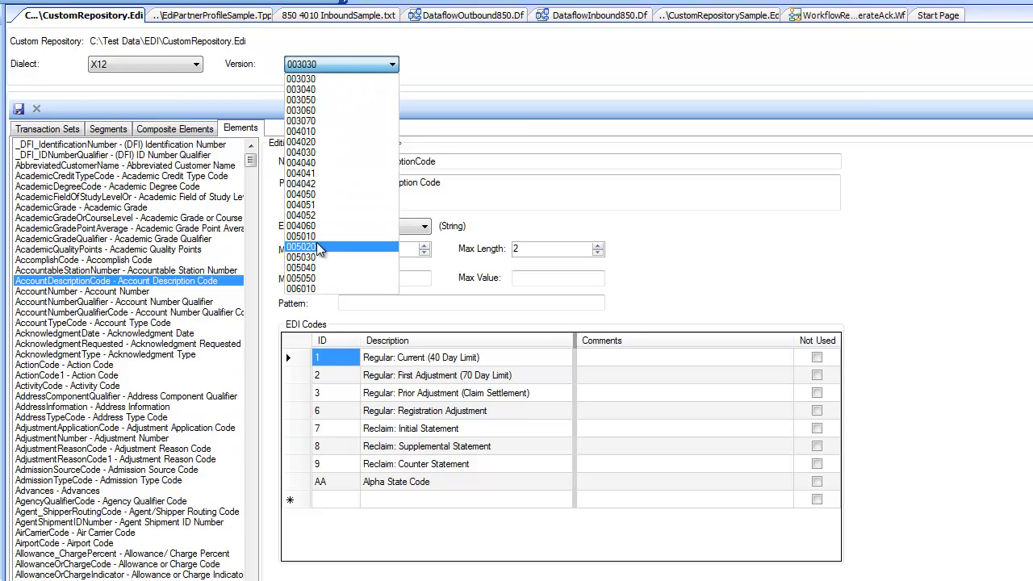
click(532, 59)
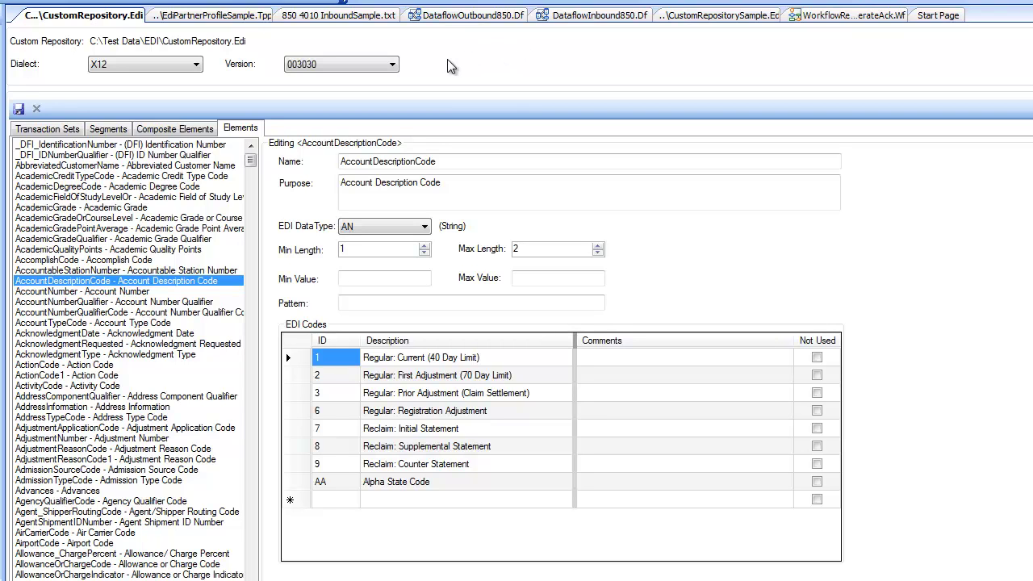
click(350, 63)
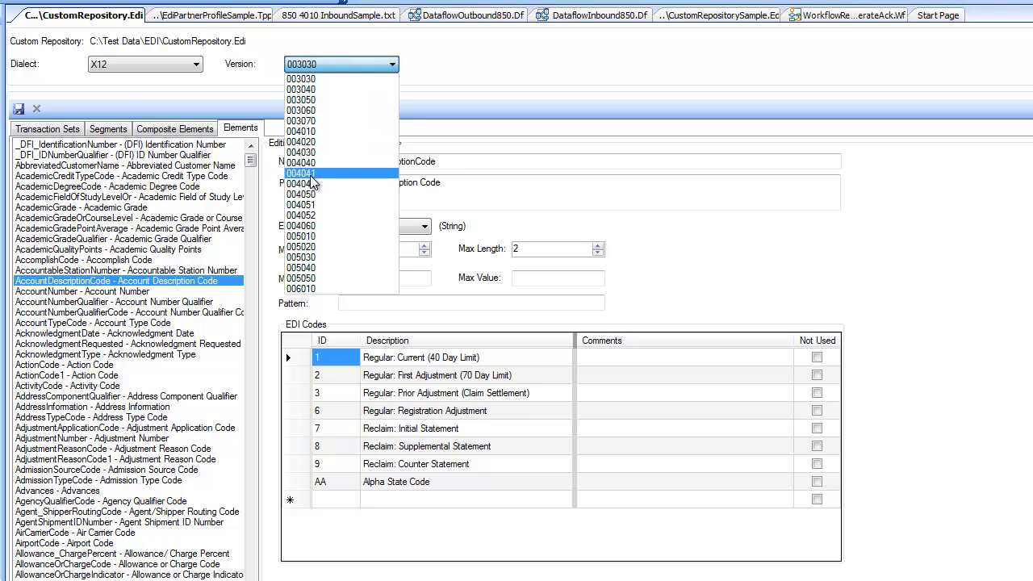
click(315, 133)
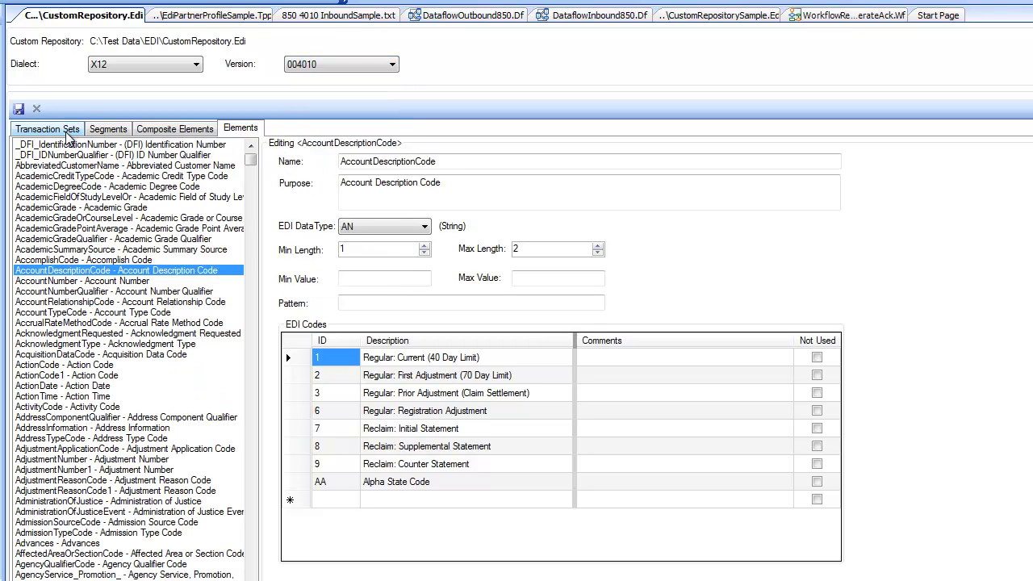
Open the 850 Purchase Order transaction set of version 004010 for editing.
click(47, 129)
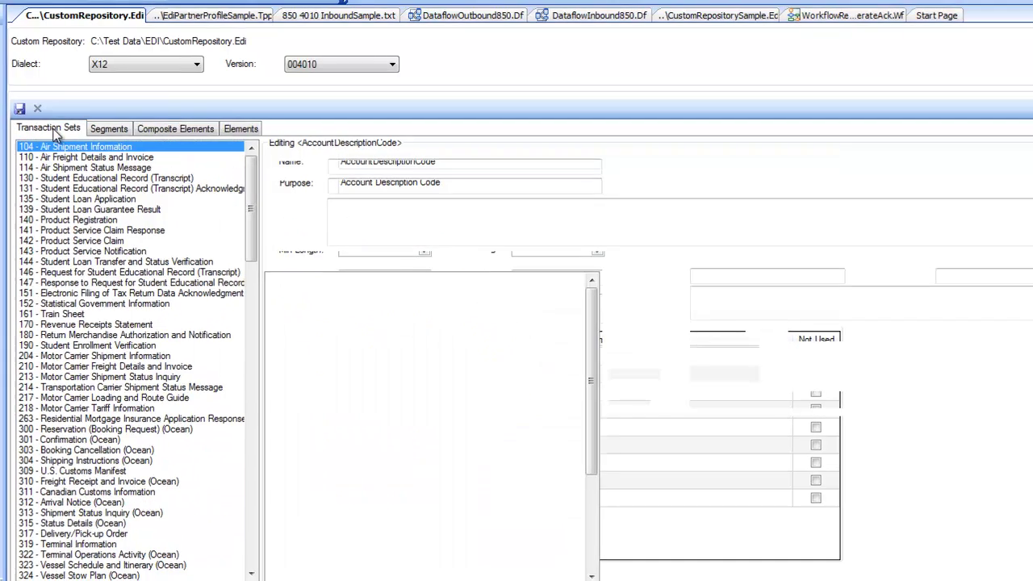
scroll(206, 314, down, 15)
click(155, 298)
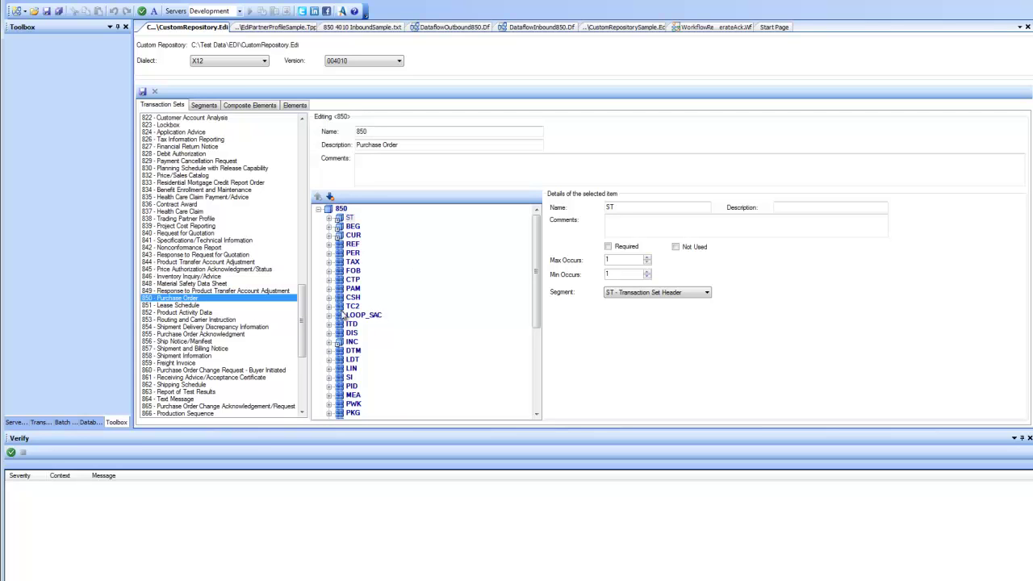
Review the editing options for the 850 root and TAX segment, and view the FOB and DIS segment details.
right_click(340, 212)
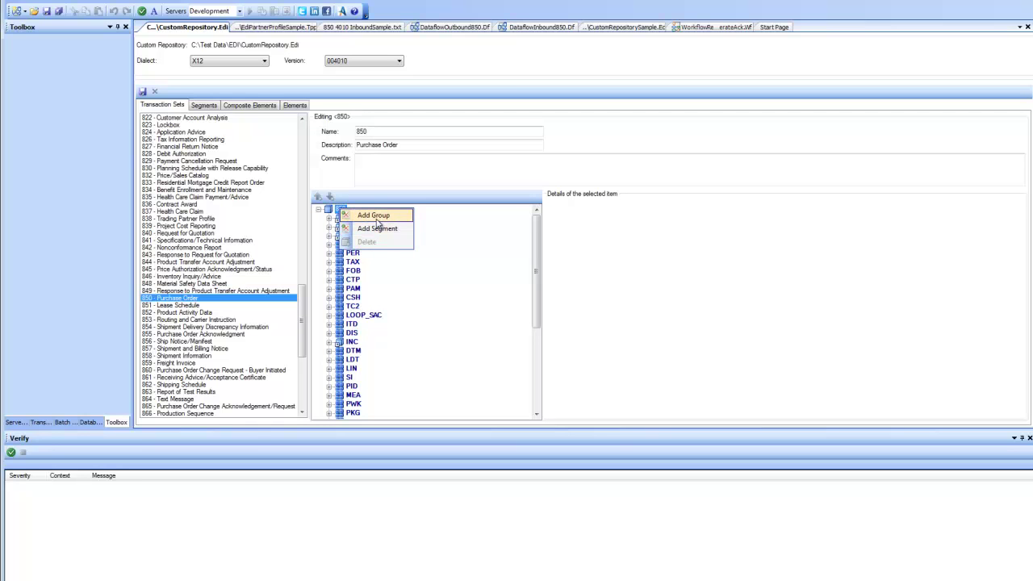
click(352, 267)
right_click(352, 268)
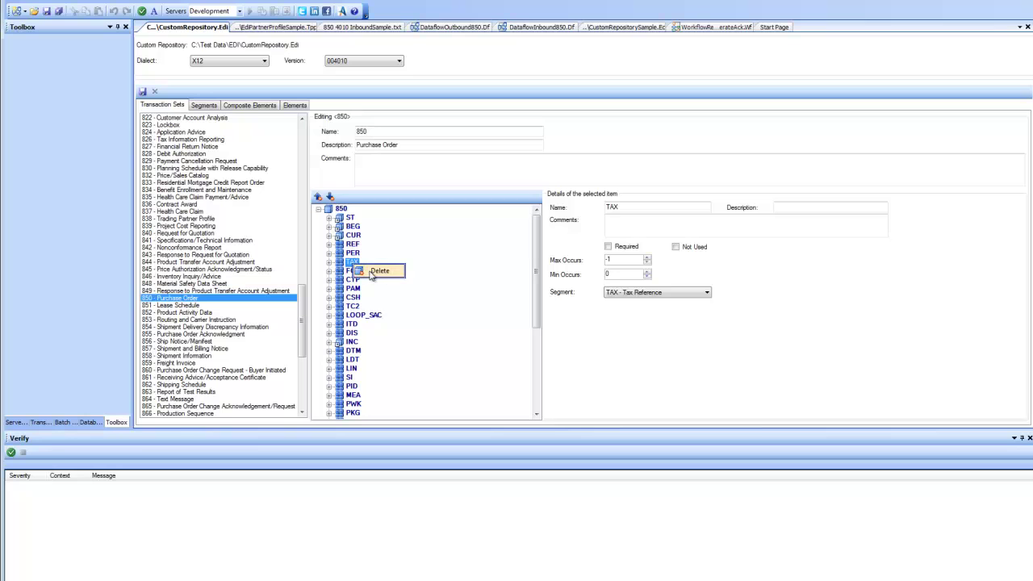
click(391, 252)
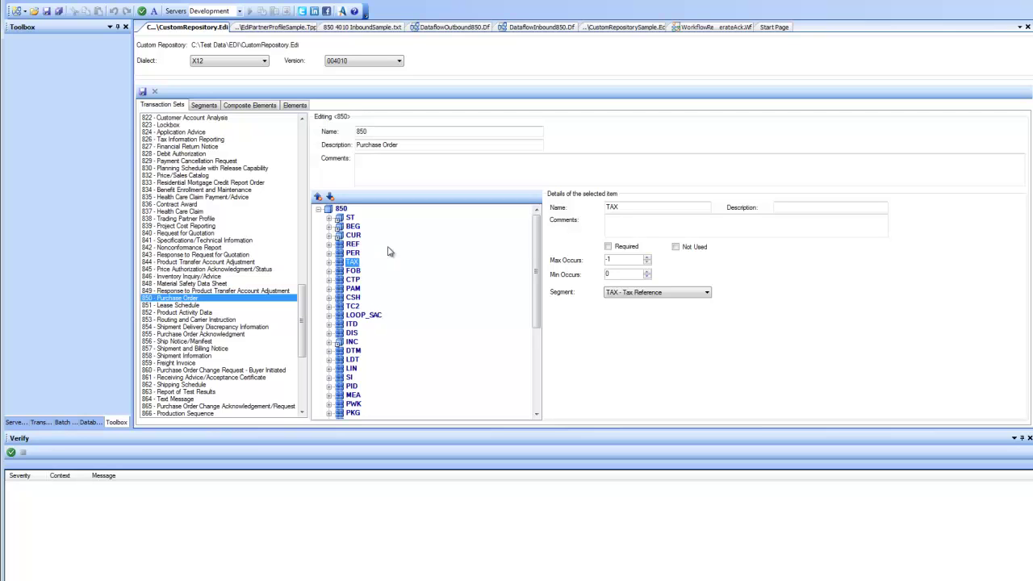
click(353, 271)
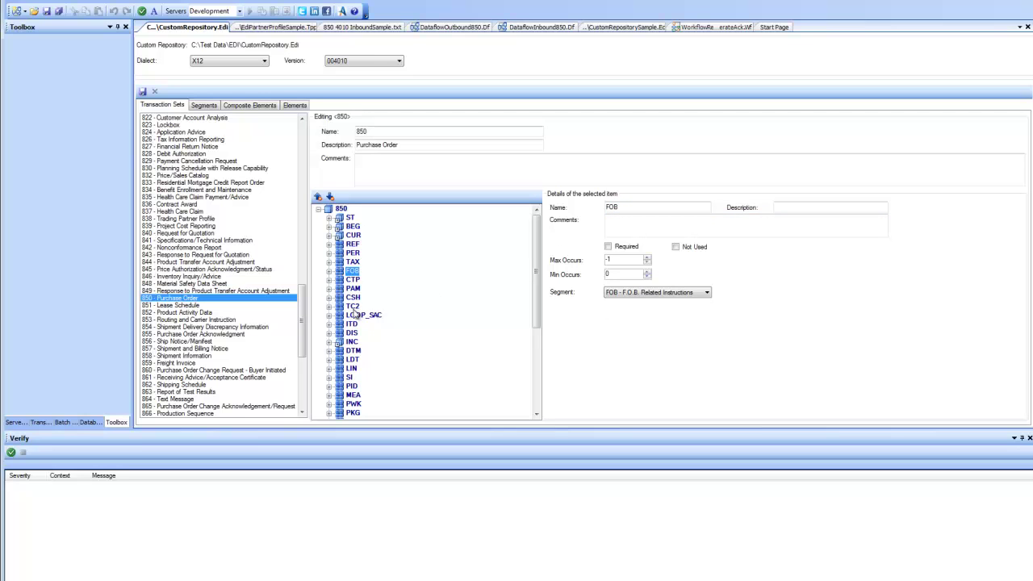
click(352, 333)
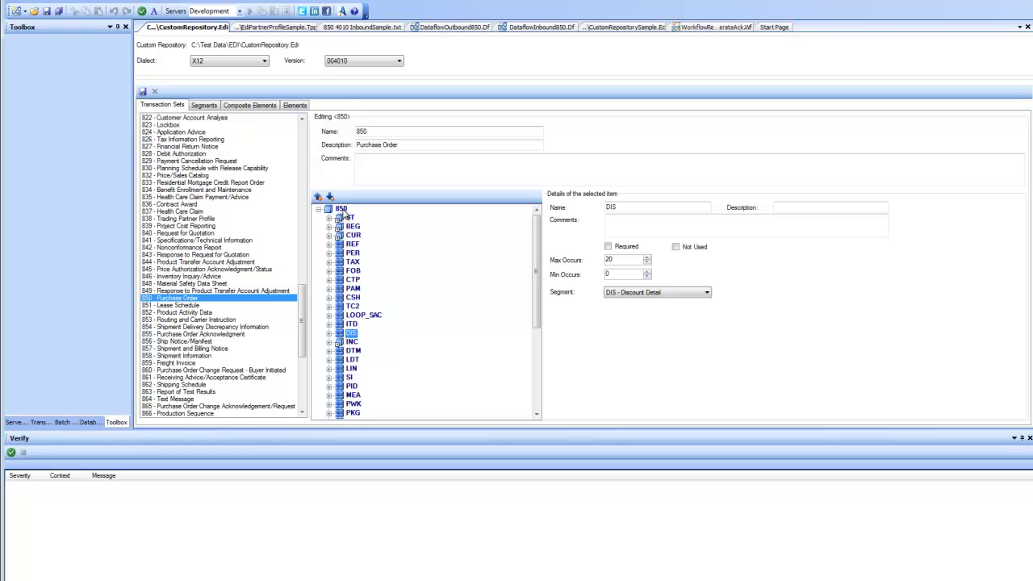
Add the AAA - Request Validation segment to the 850 transaction set with the custom name AAA.
right_click(342, 210)
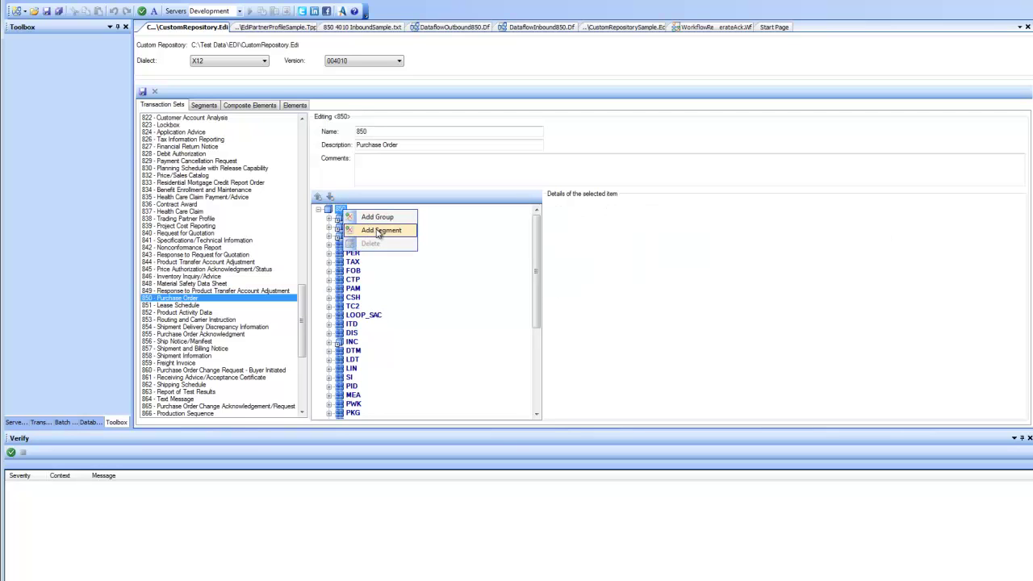
click(379, 231)
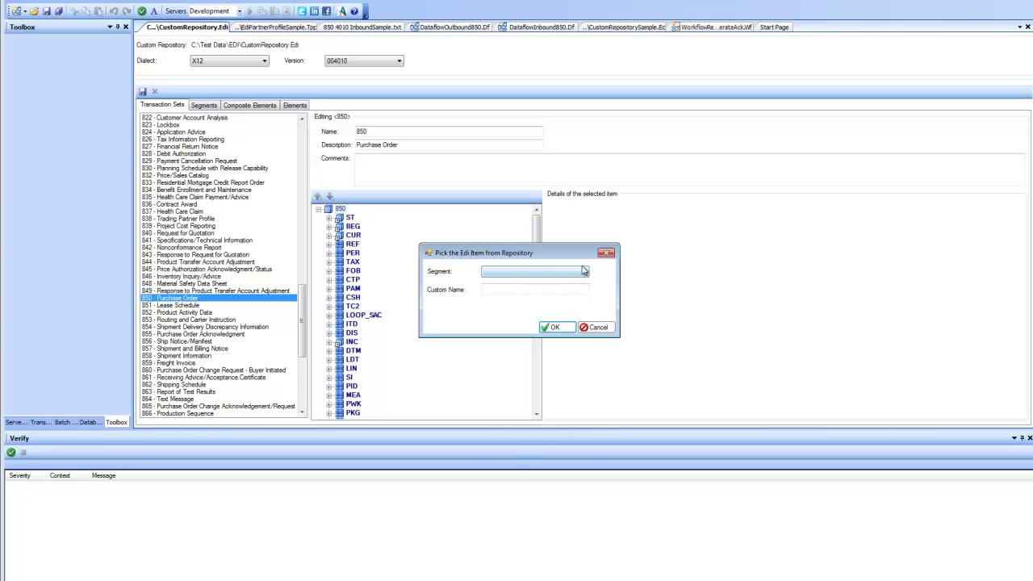
click(575, 272)
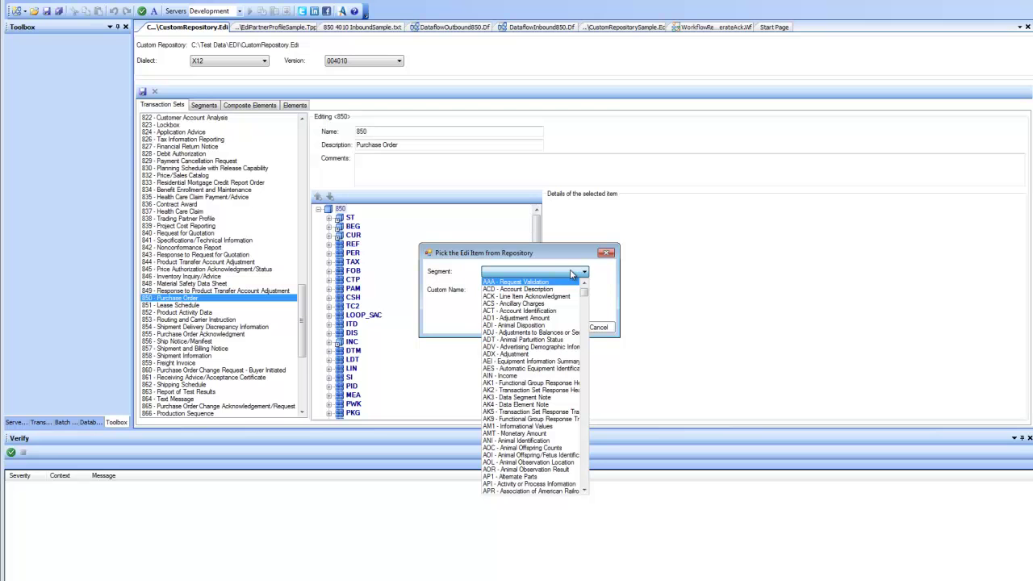
click(585, 300)
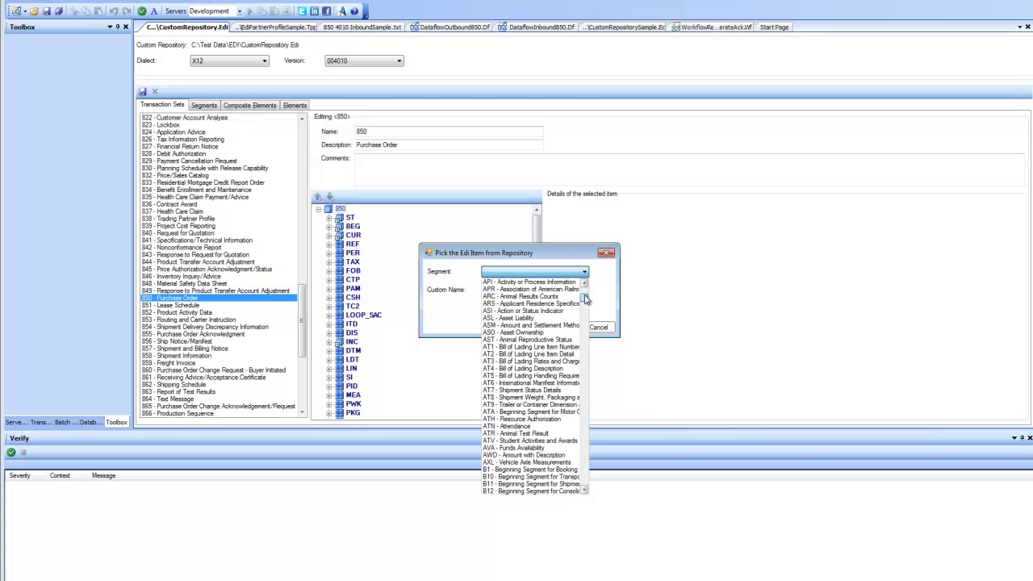
scroll(586, 300, up, 10)
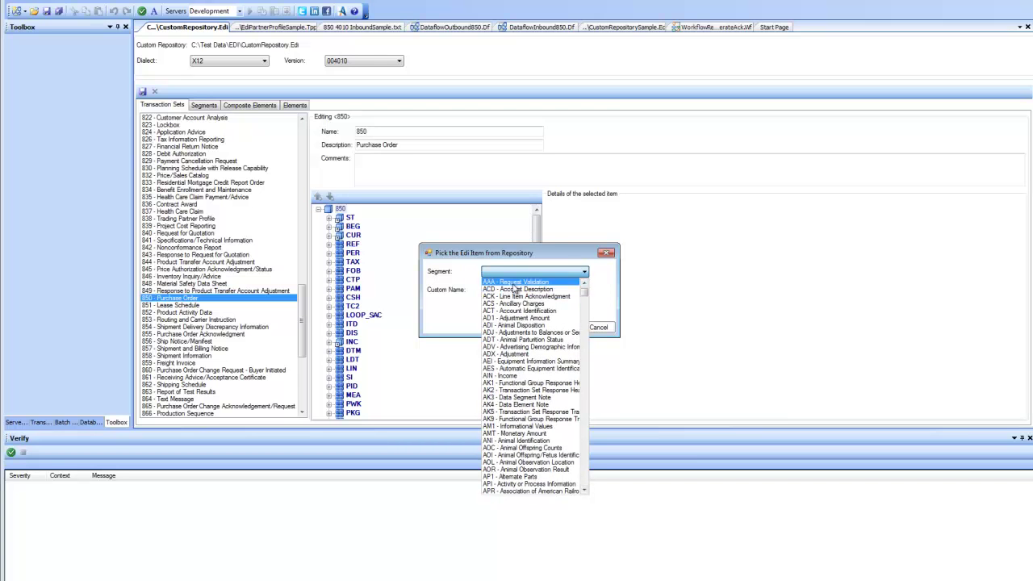
click(517, 282)
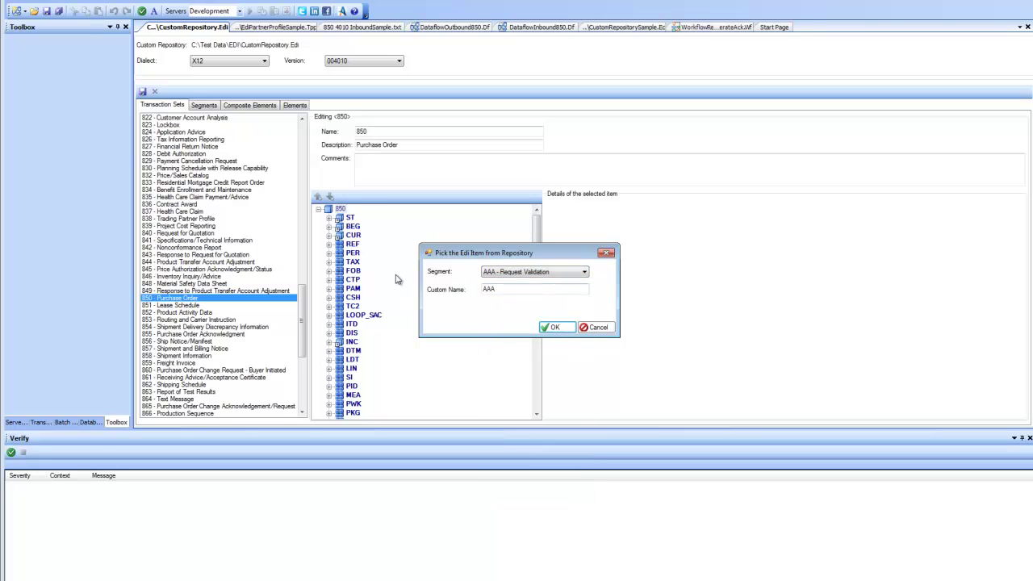
click(555, 328)
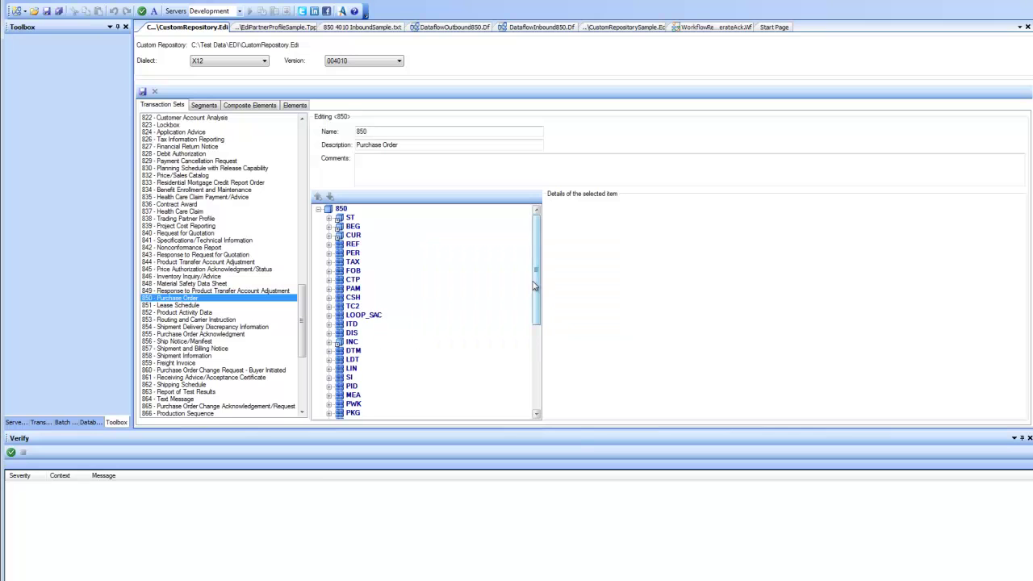
Move the new AAA segment up one place so it comes before SE in the 850 structure.
drag(539, 293, 539, 385)
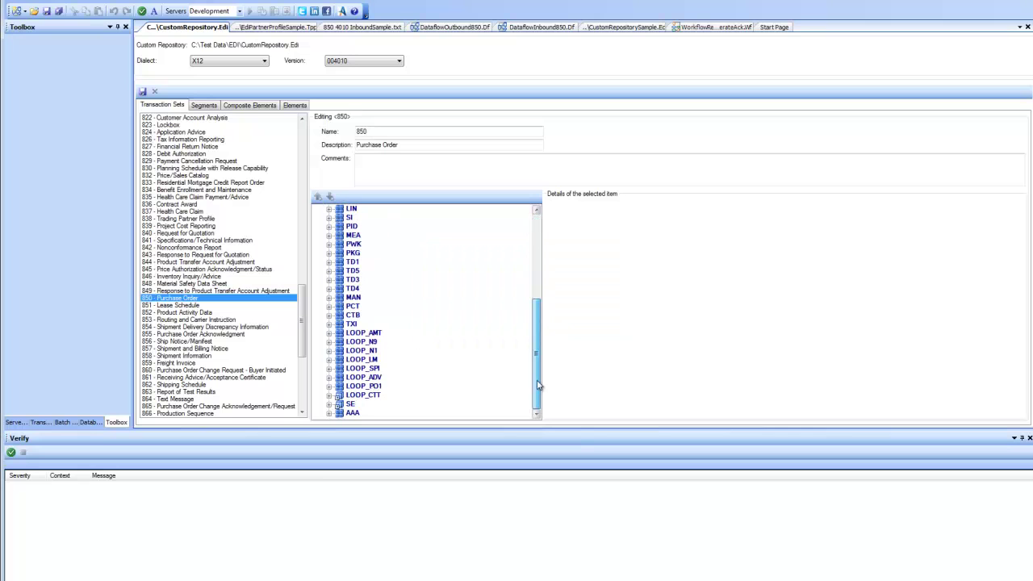
click(350, 413)
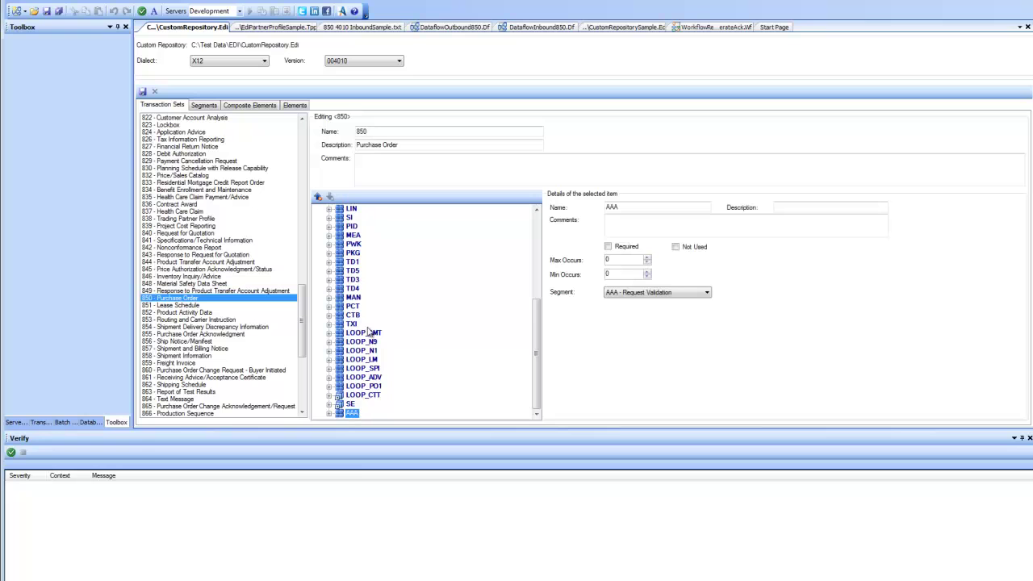
click(318, 197)
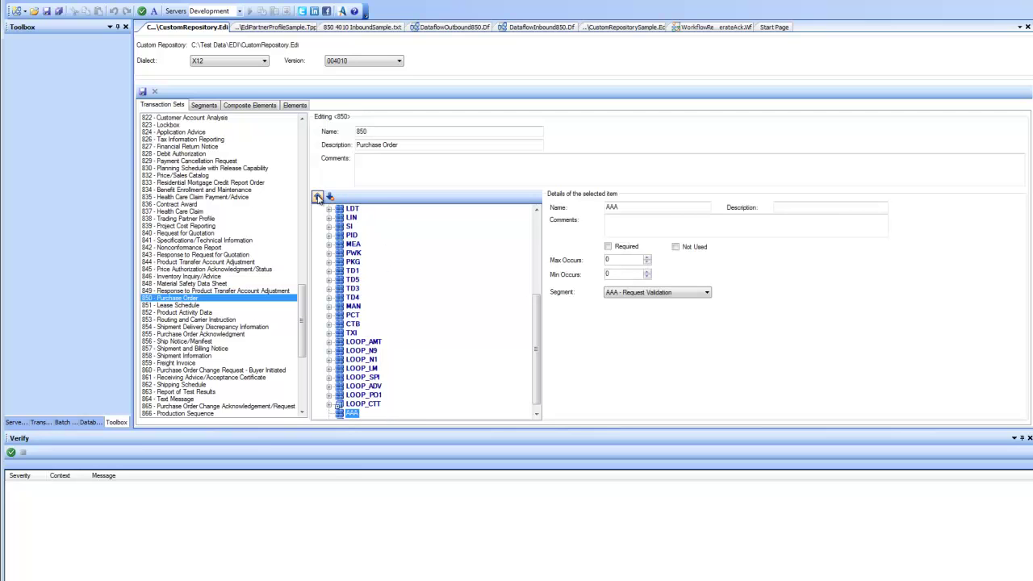
drag(535, 344, 535, 350)
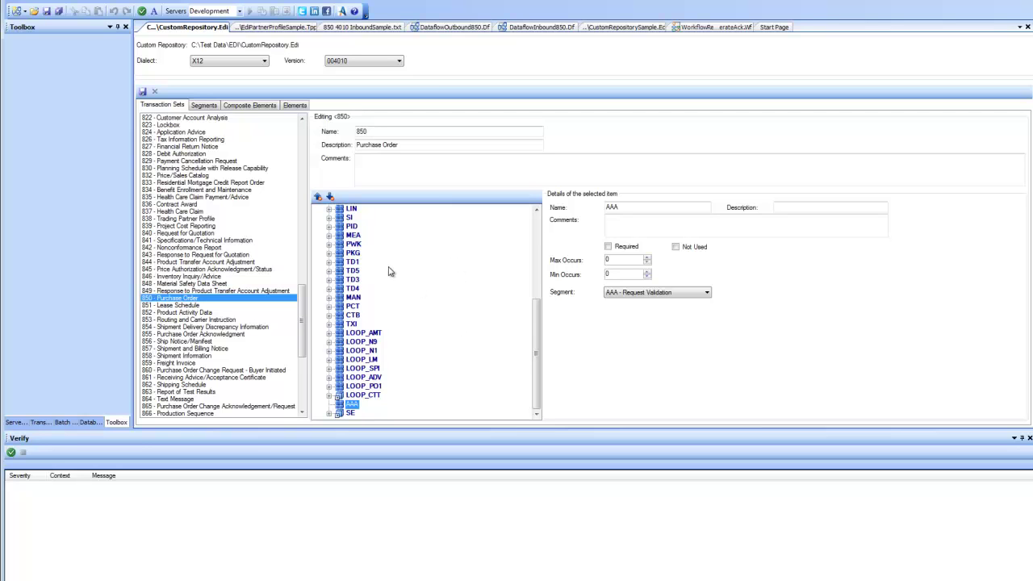
Rename the edited 850 transaction set to 850_Custom, save it as a custom entity, and check its structure for the AAA segment.
click(378, 134)
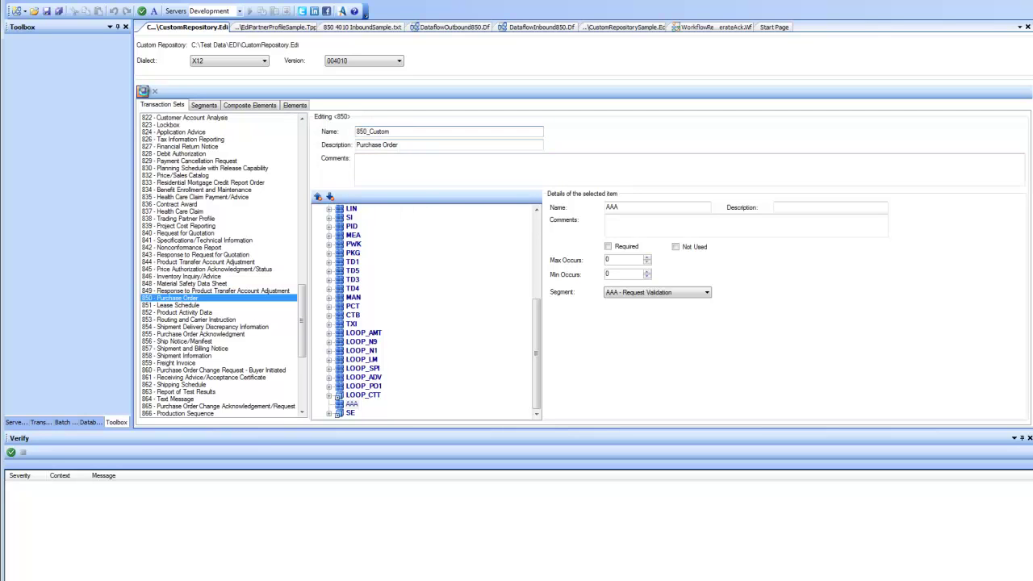
click(143, 91)
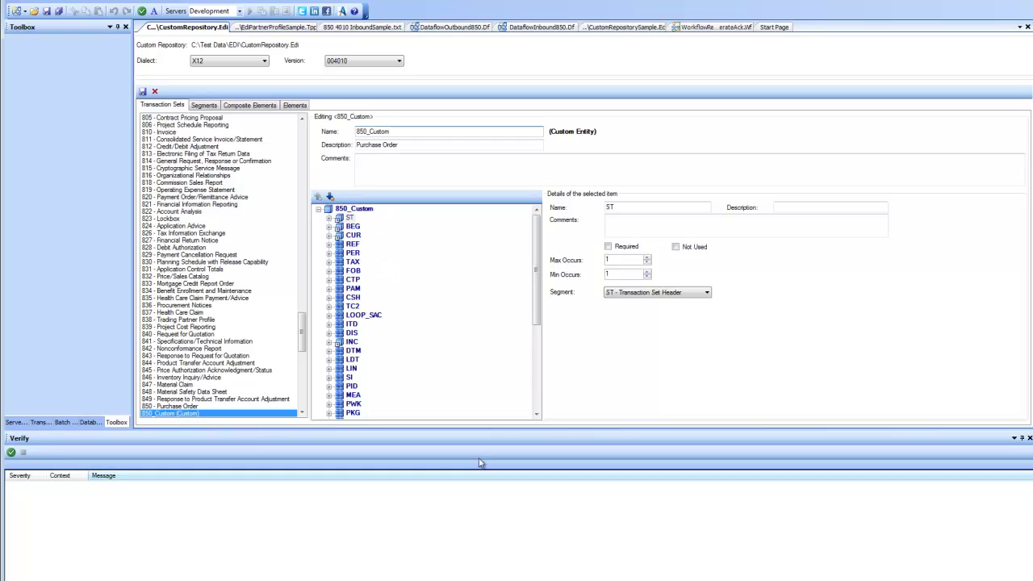
scroll(352, 407, down, 6)
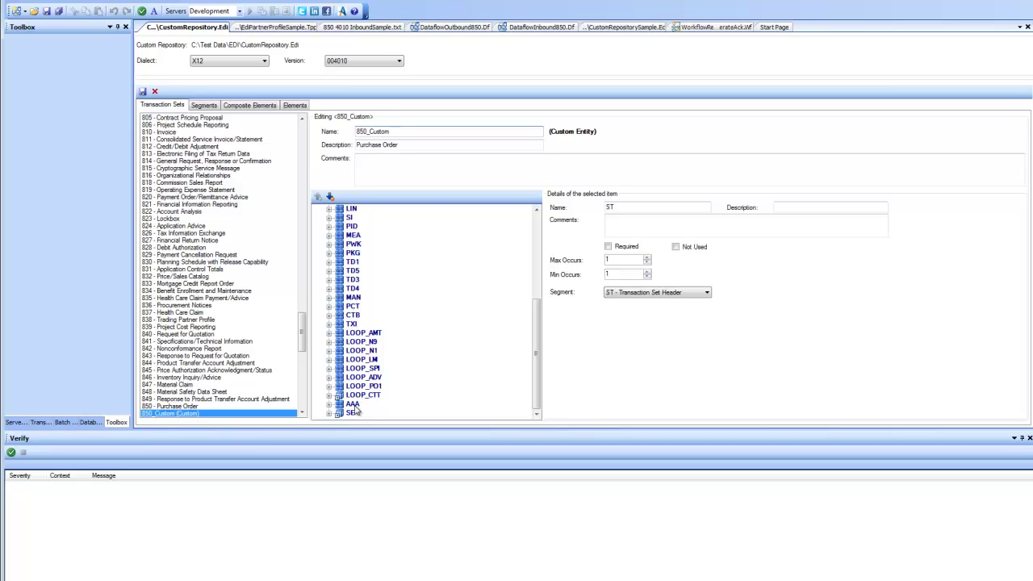
Rename the AAA - Request Validation segment definition to AAA_Custom and save it as a custom segment.
click(205, 106)
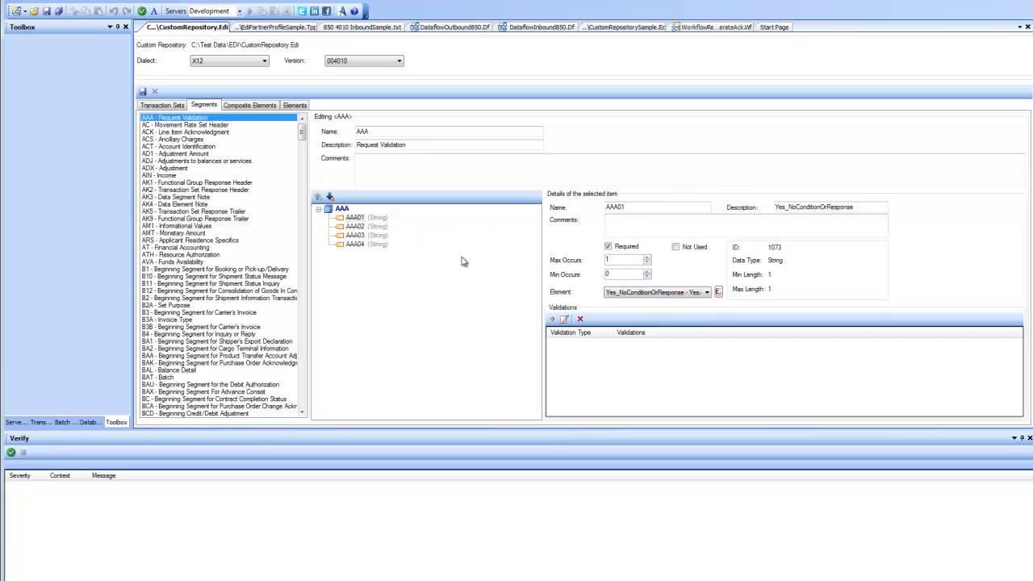
click(375, 130)
text(_Custom)
click(143, 91)
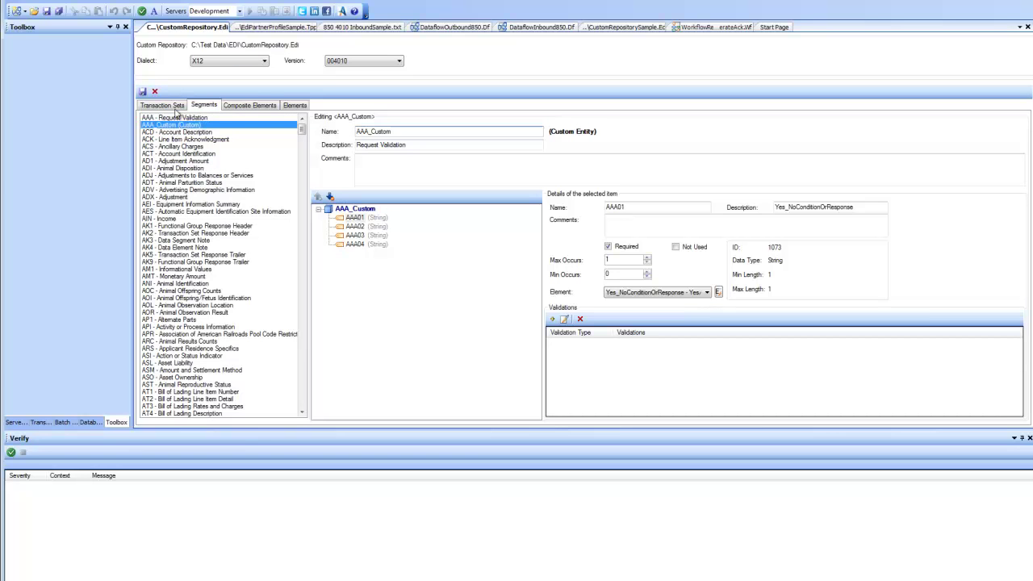
In the 850_Custom transaction set, assign the AAA_Custom (Custom) segment to the AAA item located before SE.
click(171, 108)
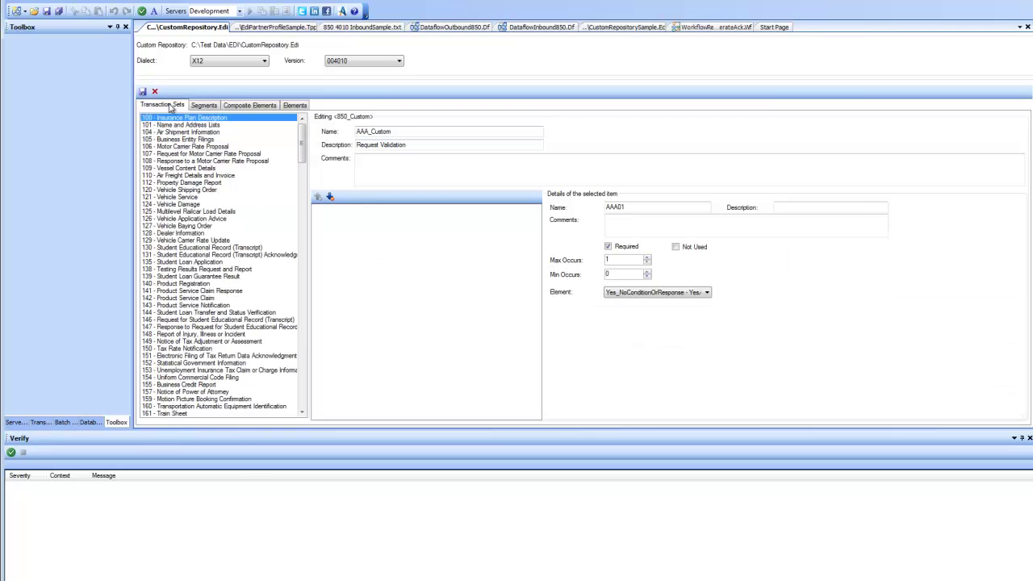
drag(301, 143, 299, 347)
click(166, 264)
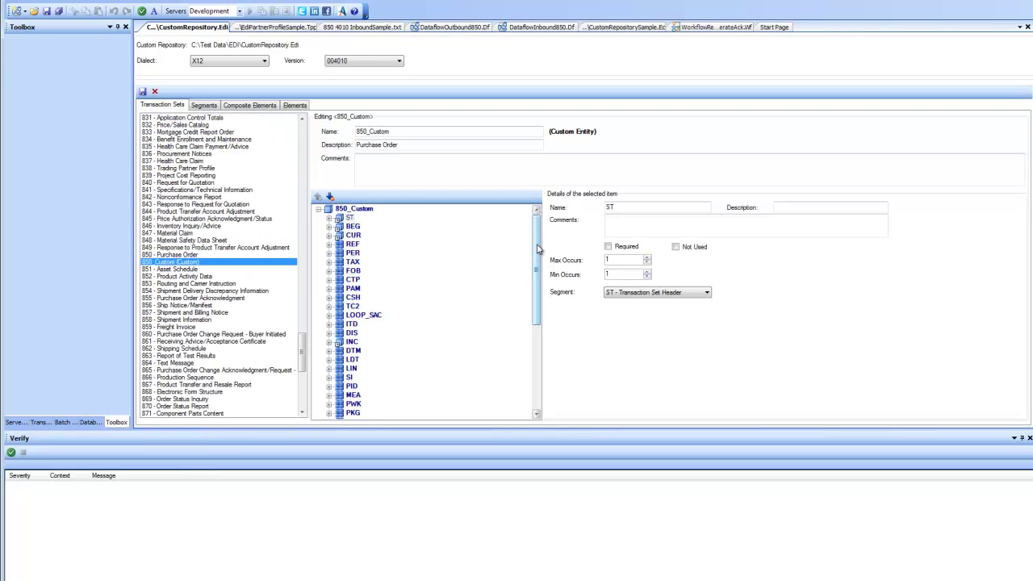
scroll(395, 313, down, 6)
click(353, 403)
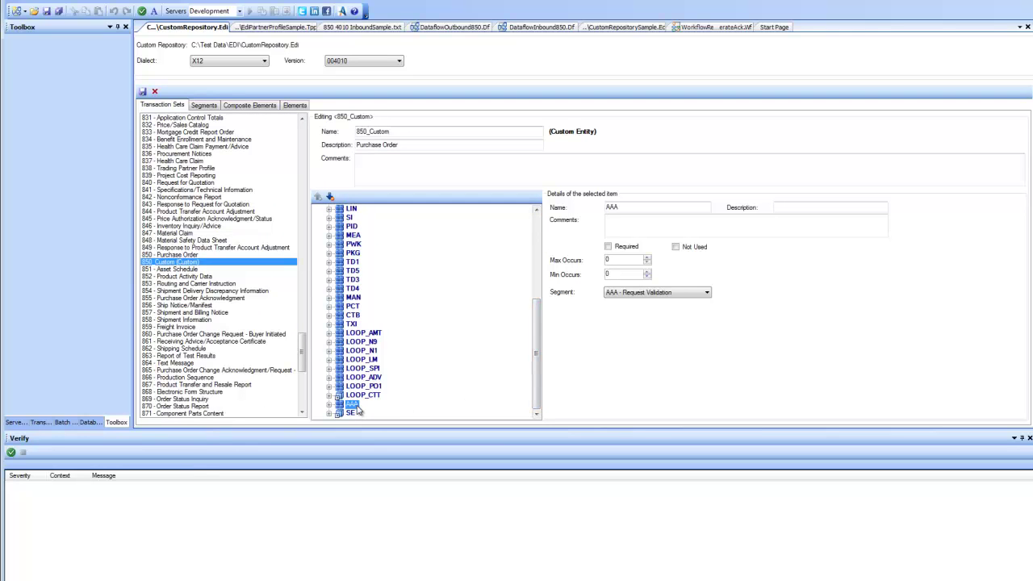
click(645, 295)
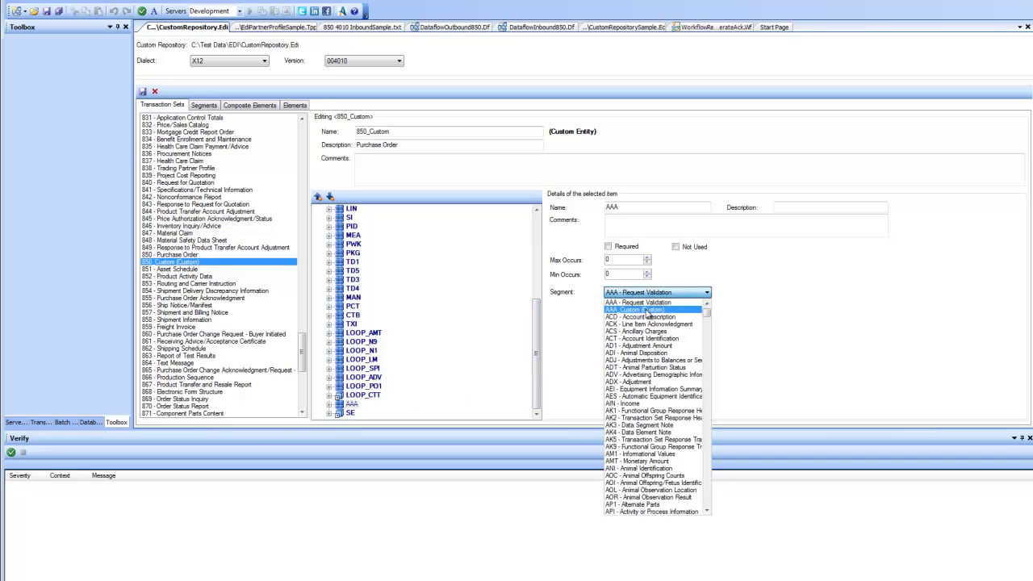
click(647, 310)
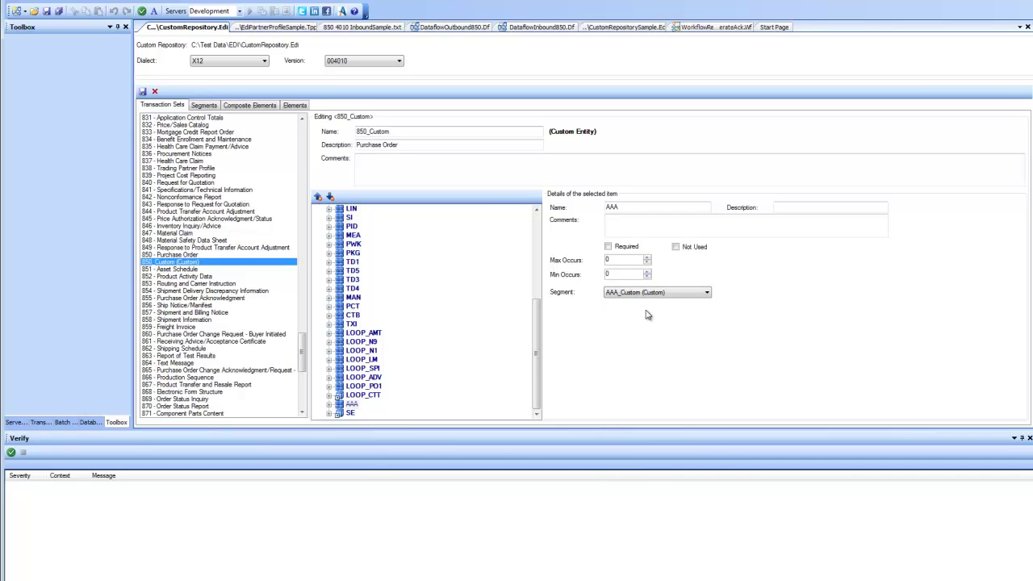